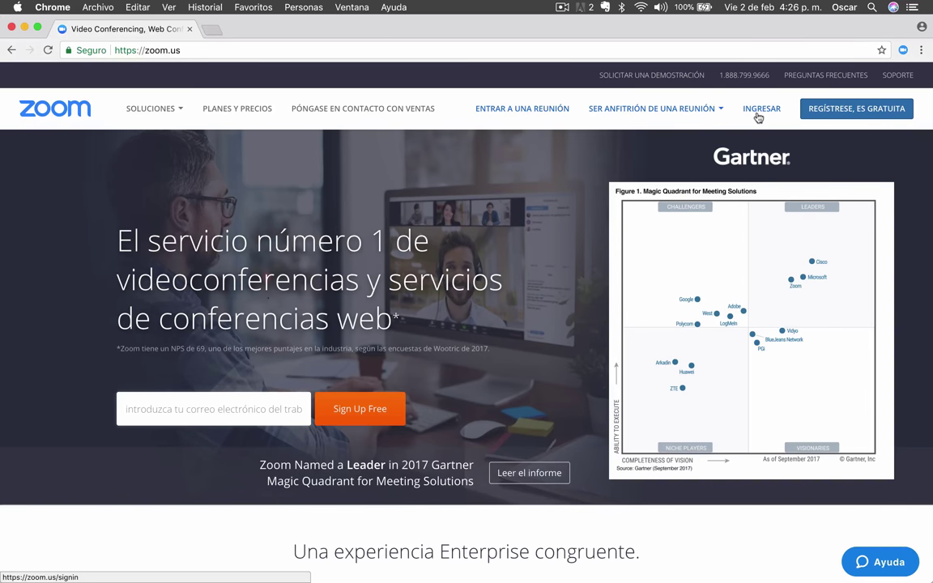
Step: Register a free Zoom account with the work e-mail address, correcting its domain, and confirm
click(826, 115)
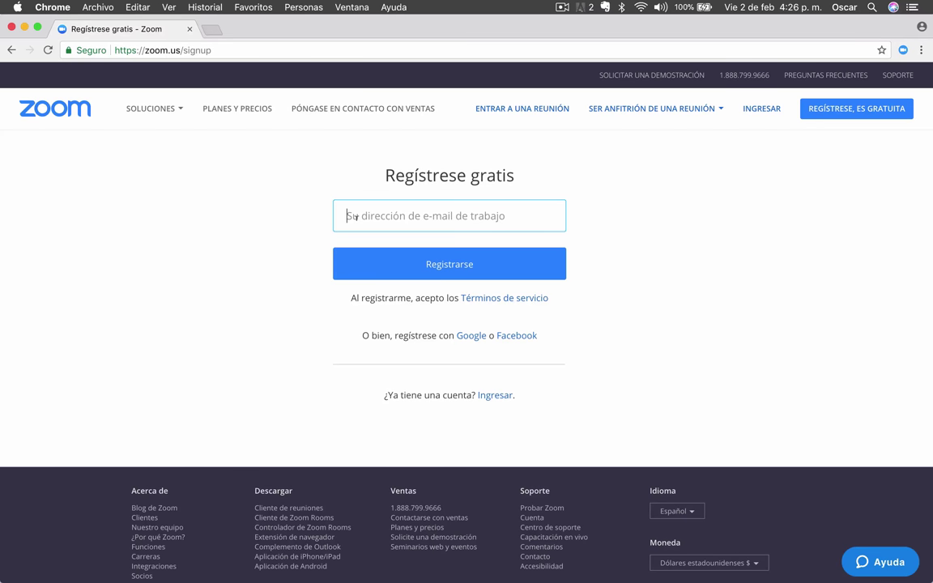
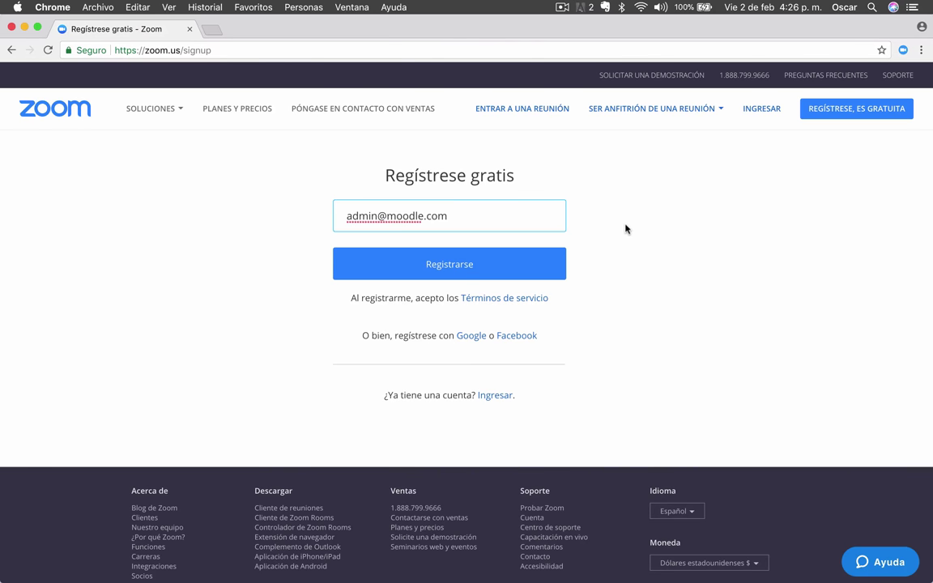
click(423, 216)
text(latino)
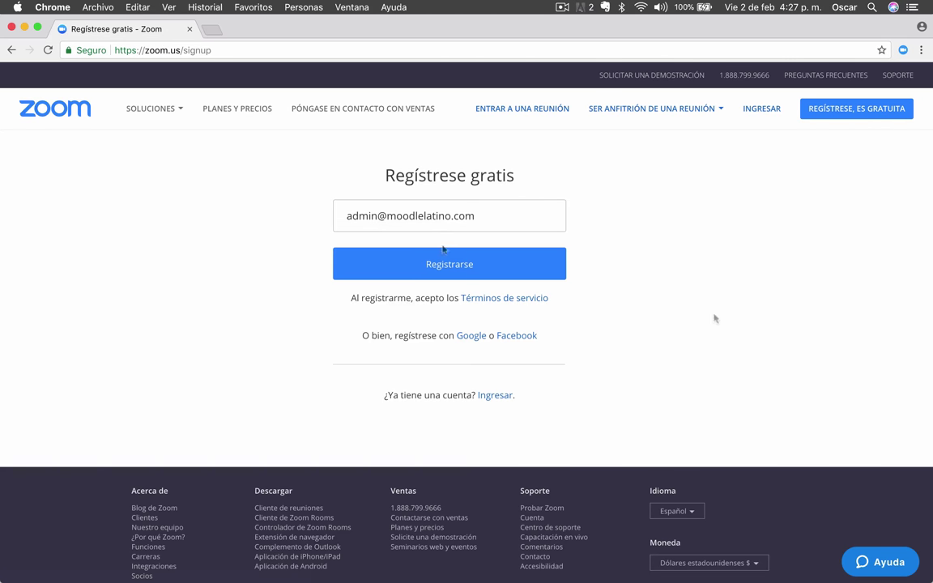
click(487, 275)
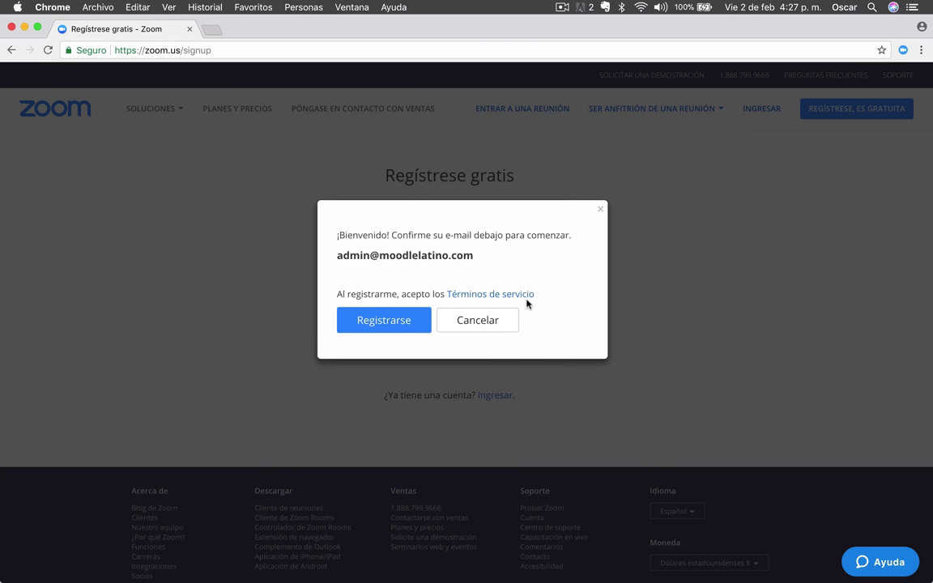
click(402, 331)
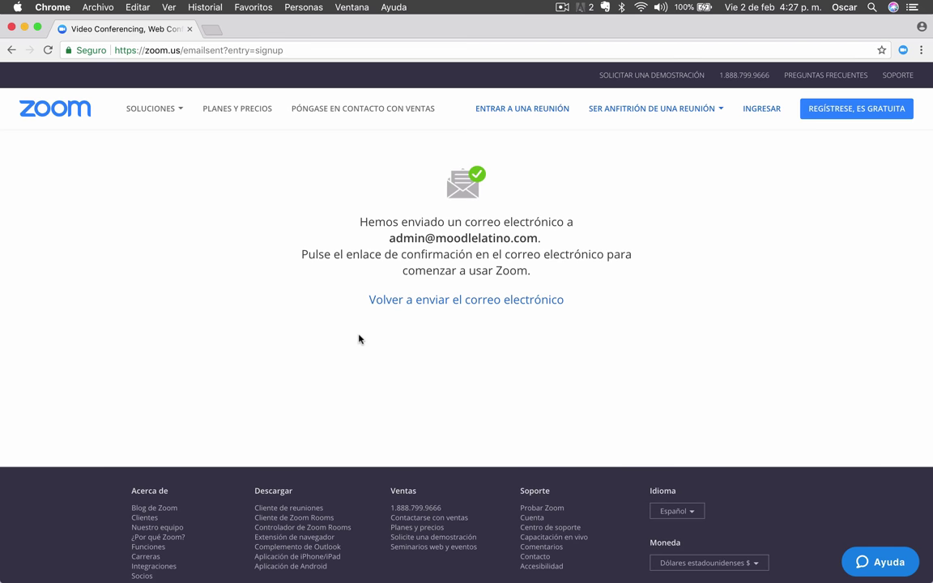
Step: Open the 'Activación de la cuenta Zoom' message in Roundcube Webmail and follow its Activar cuenta link
click(194, 558)
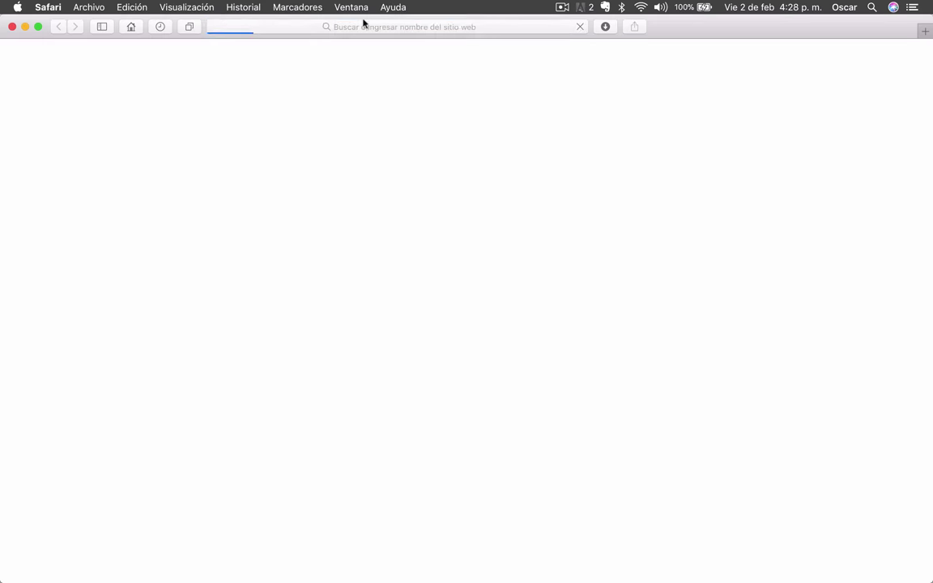
text(mail/gl_paper_lan)
click(251, 145)
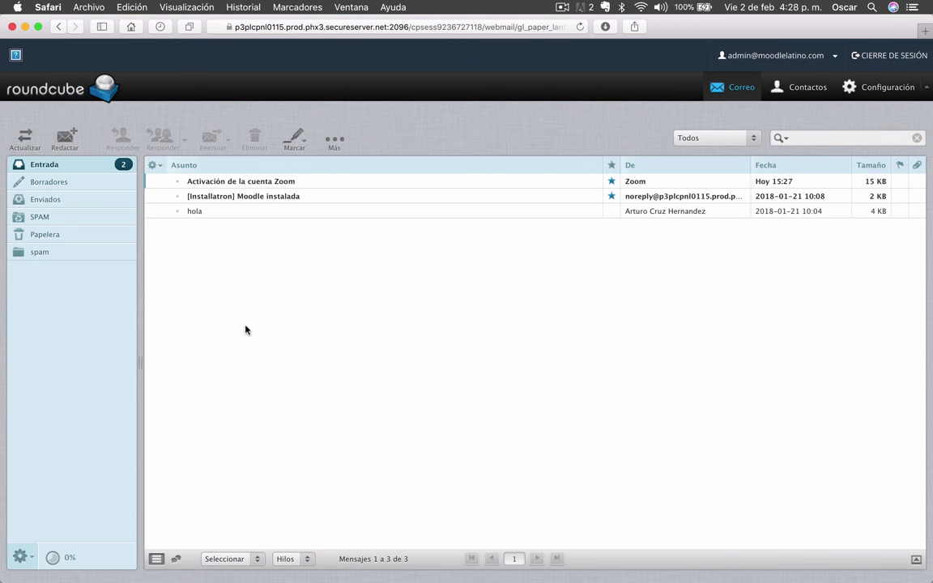
double_click(245, 186)
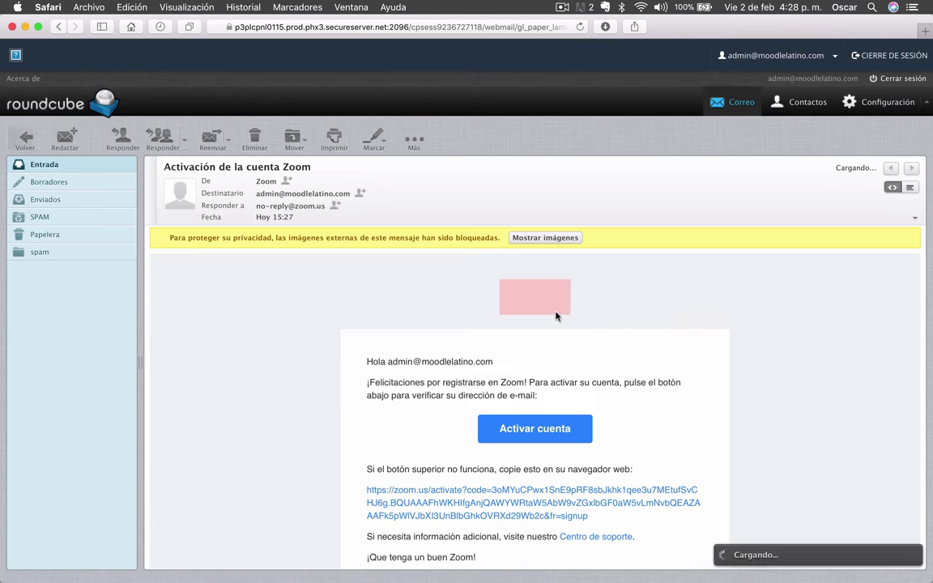
scroll(791, 392, down, 5)
scroll(791, 392, up, 2)
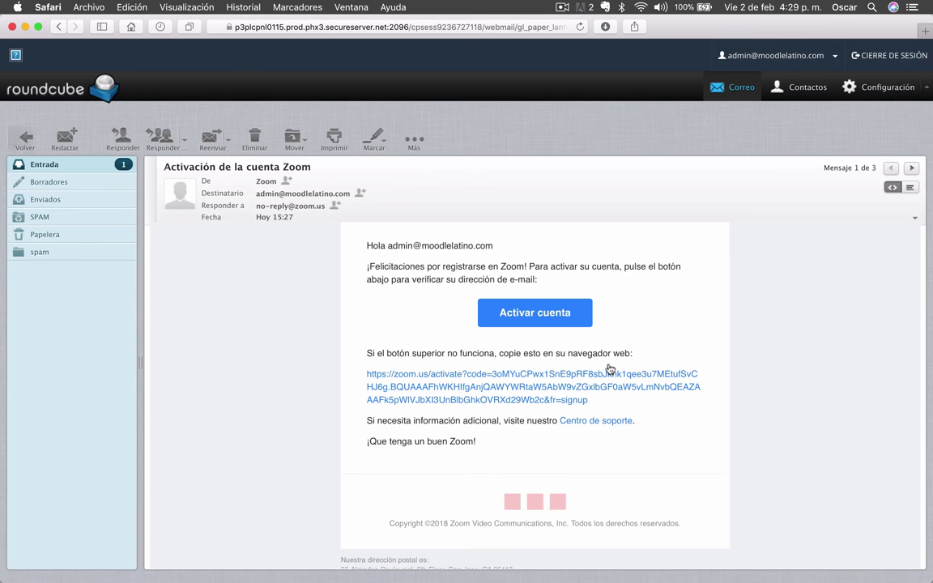
click(537, 313)
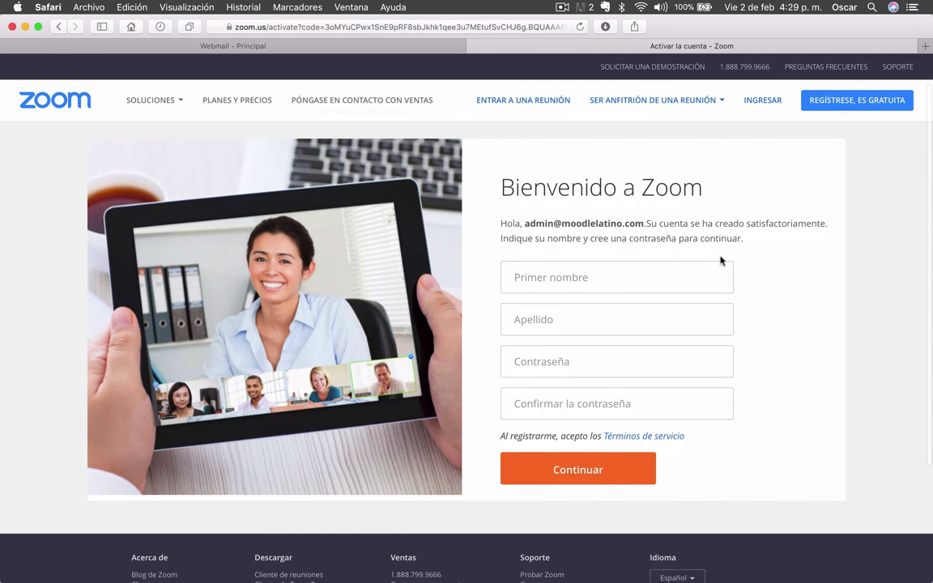
Step: Enter the account holder's first name and last name on the welcome form
click(597, 275)
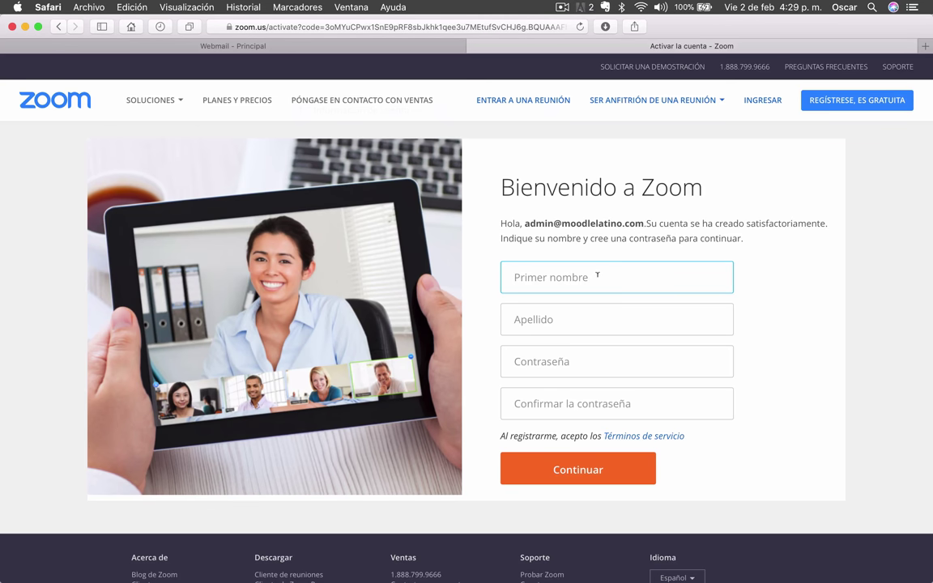
key(Tab)
key(Tab)
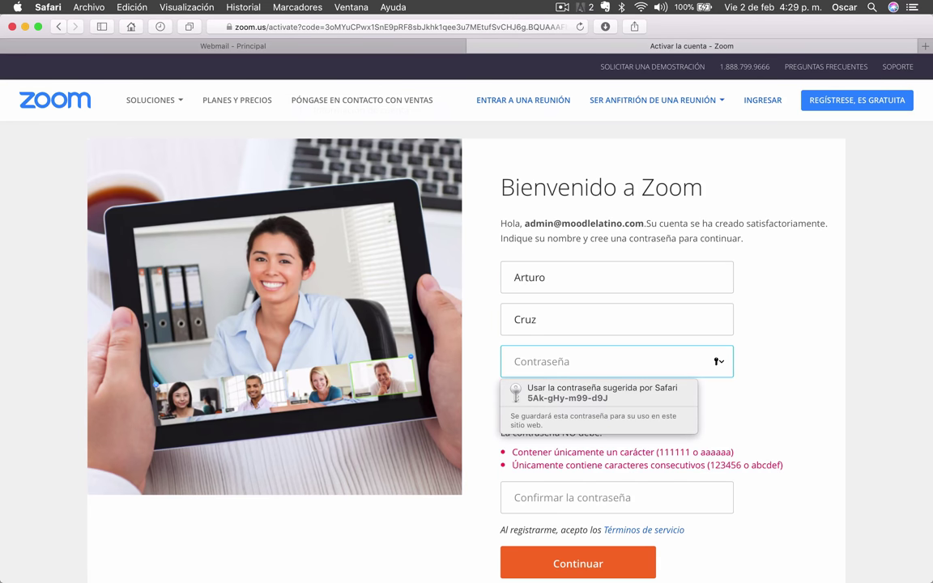
Step: Enter and confirm the new account password, then submit the form with Continuar
scroll(719, 280, down, 3)
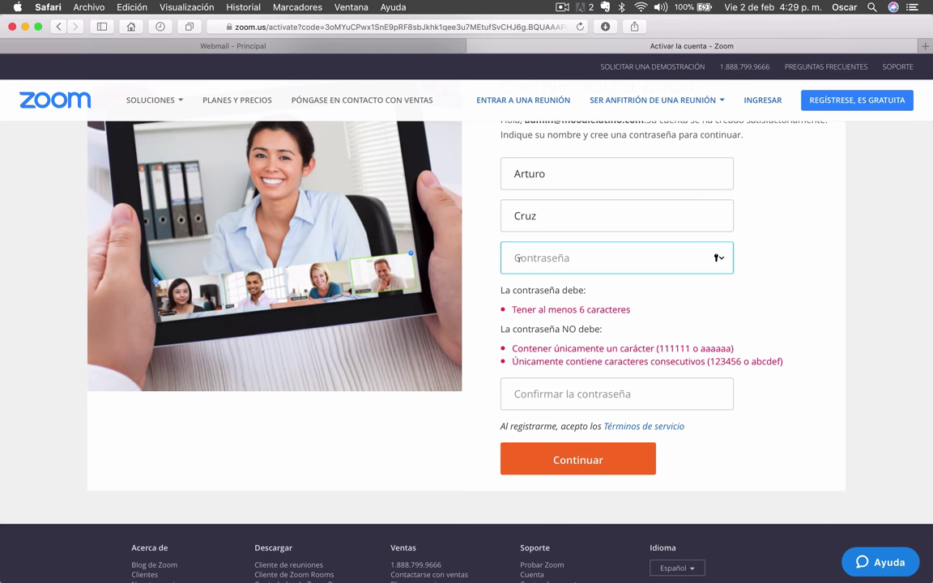
text(********)
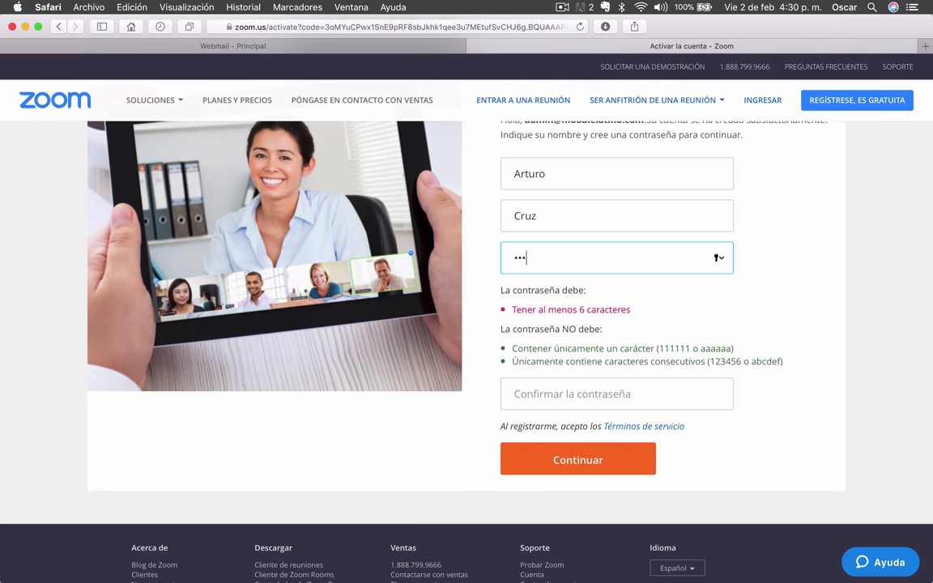
text(***)
click(616, 394)
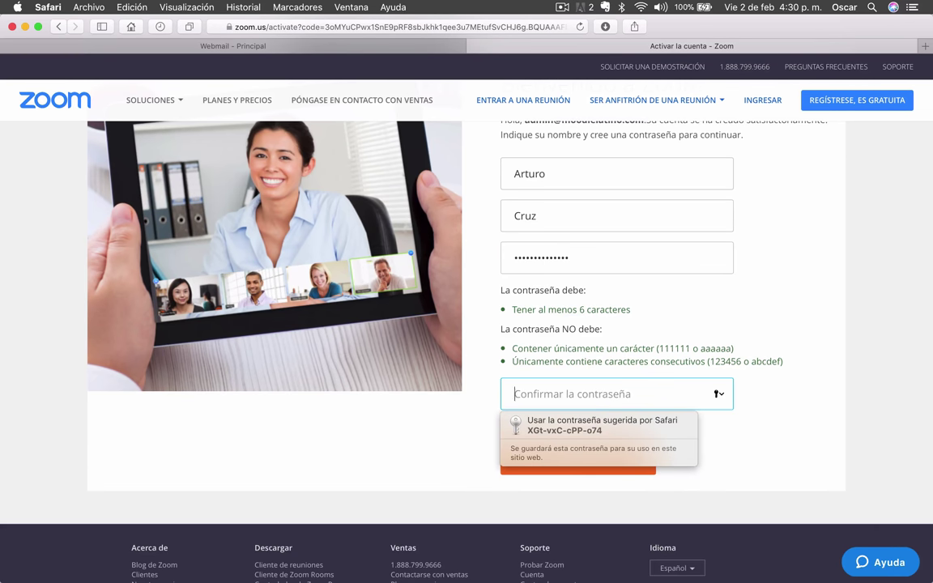
text(***********)
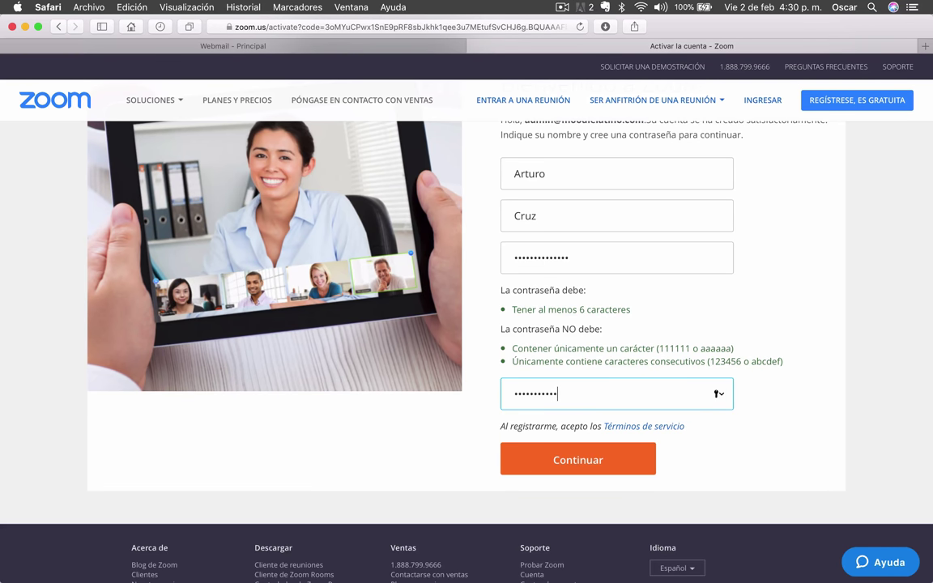
text(**)
scroll(803, 293, down, 1)
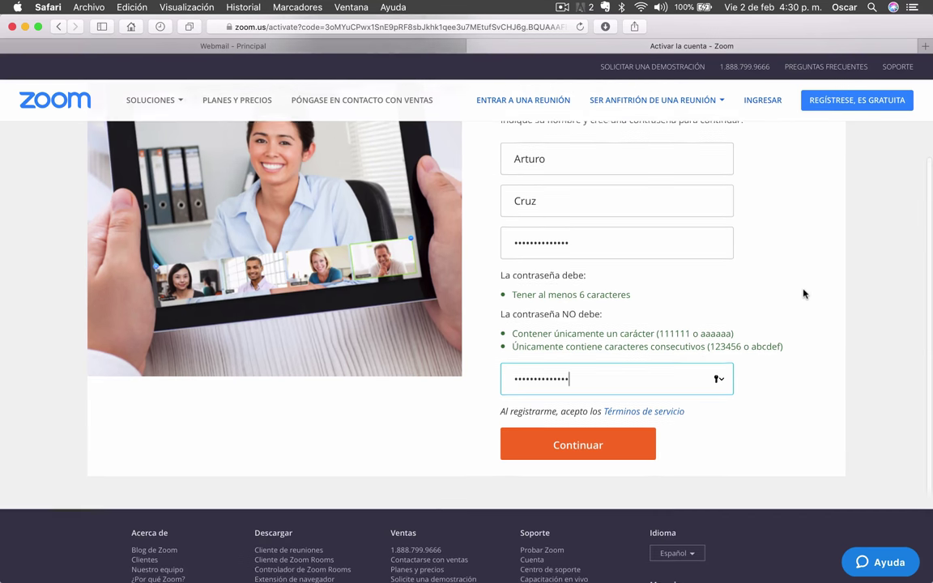
scroll(803, 293, up, 5)
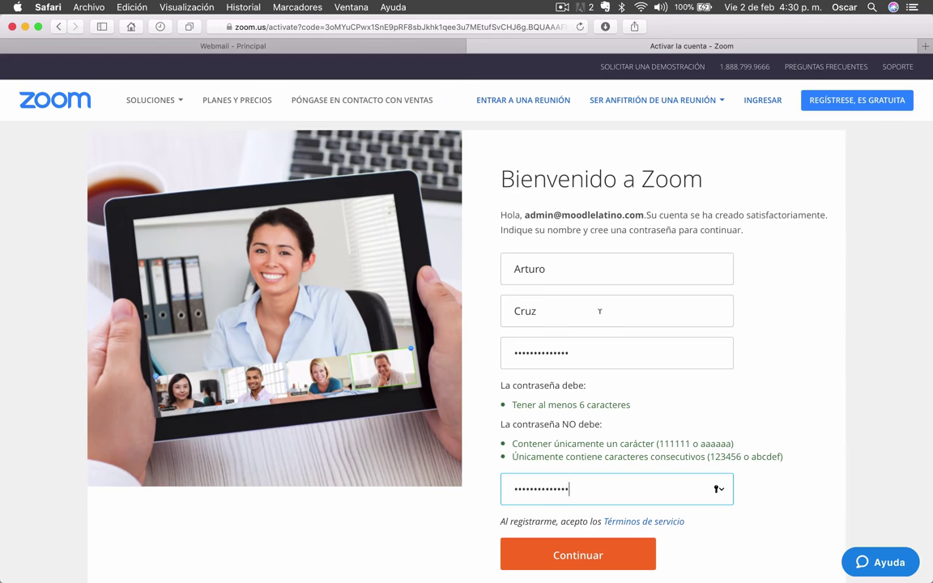
scroll(580, 352, down, 3)
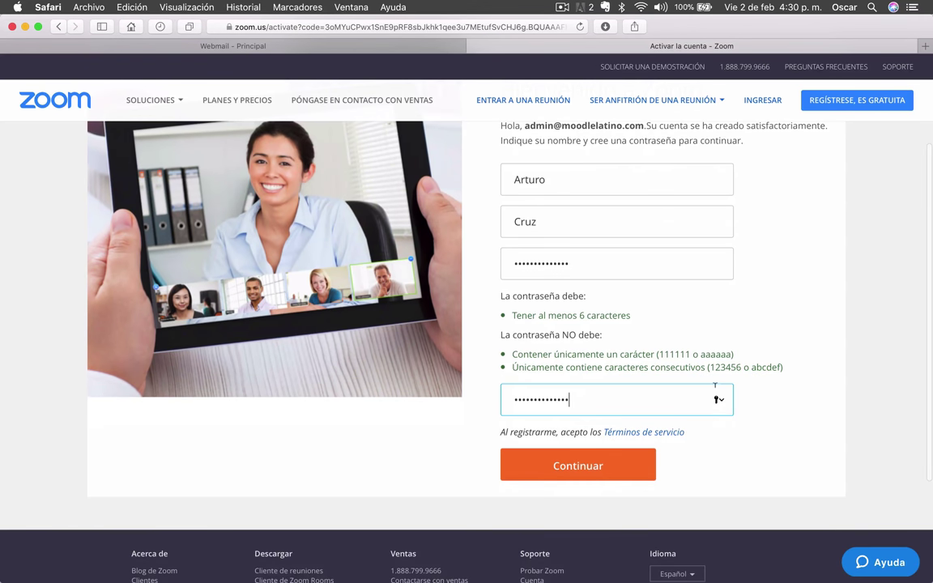
click(610, 478)
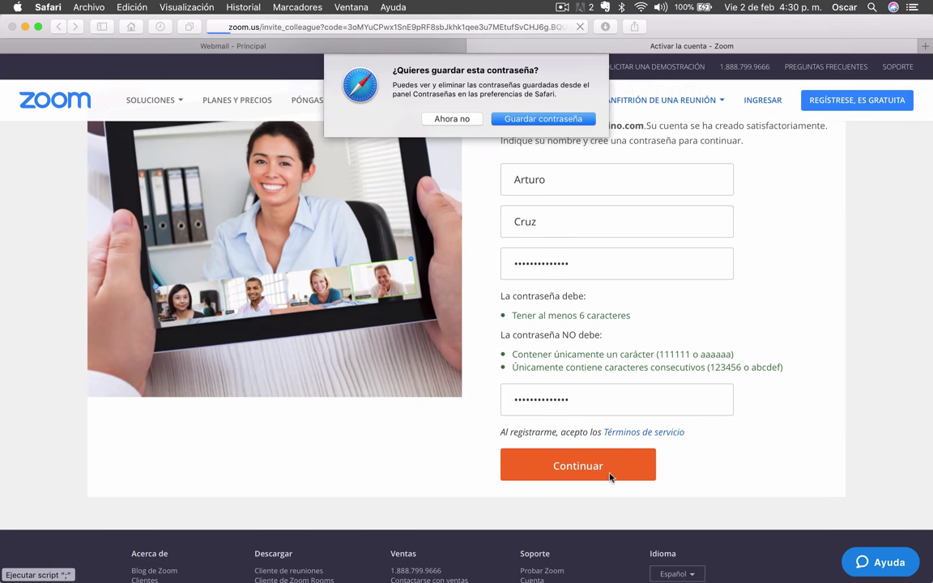
Step: Save the new password in the browser and skip inviting colleagues to finish setup
click(516, 119)
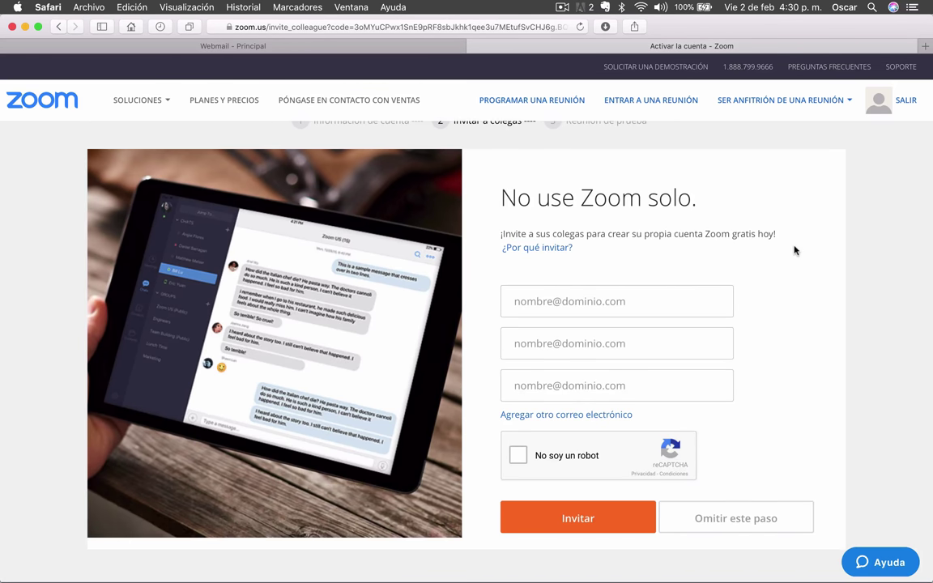
scroll(881, 372, down, 1)
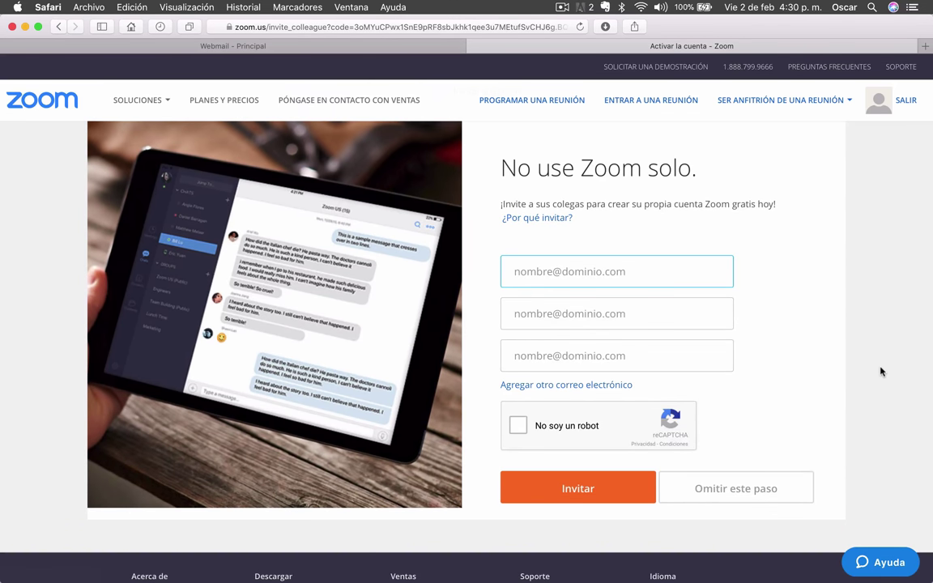
click(746, 492)
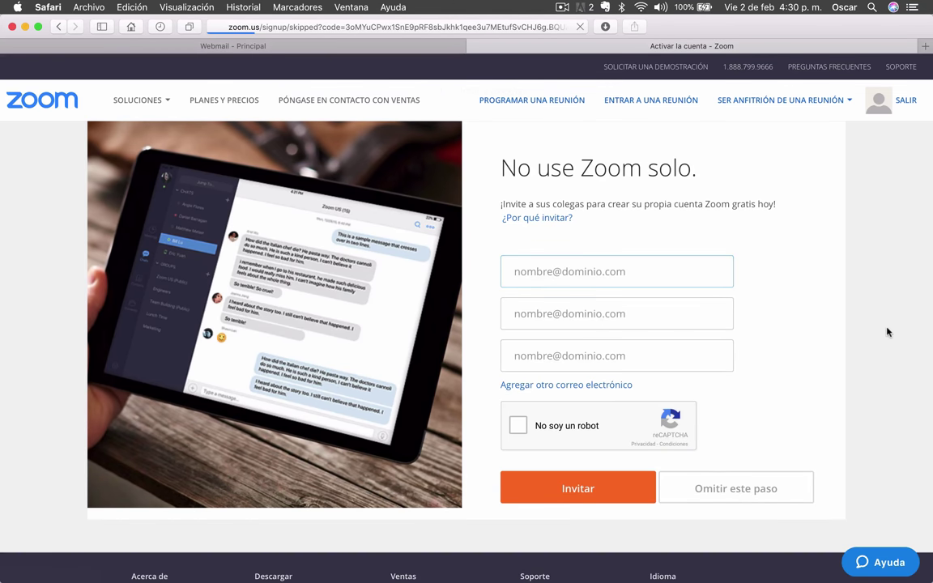
scroll(852, 233, down, 1)
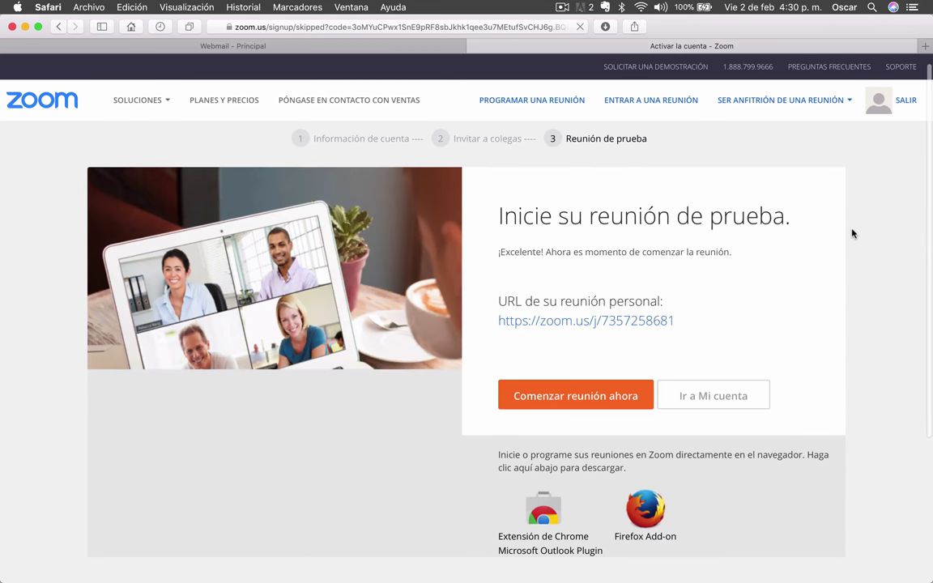
scroll(49, 186, down, 1)
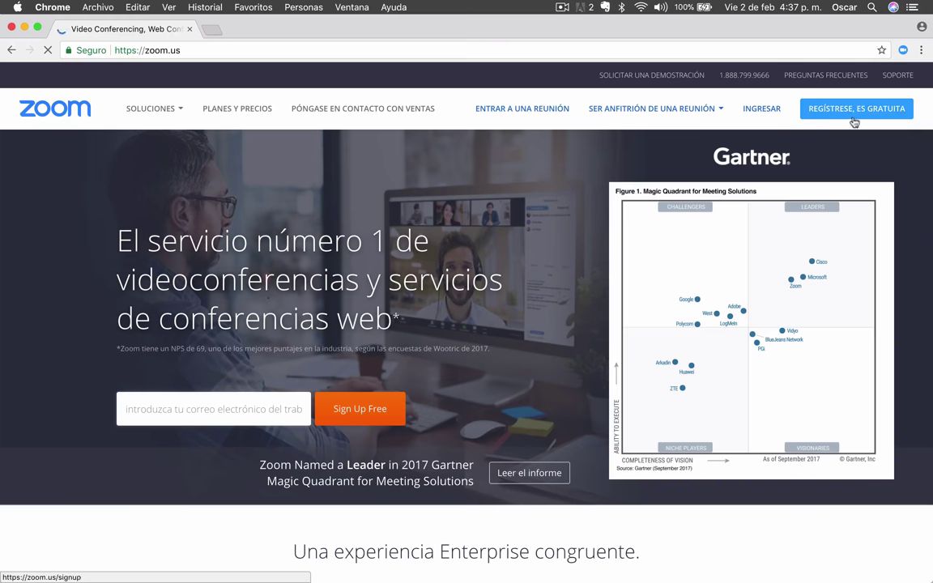
Step: Sign in on the Ingresar page with the new account's e-mail and password
click(771, 116)
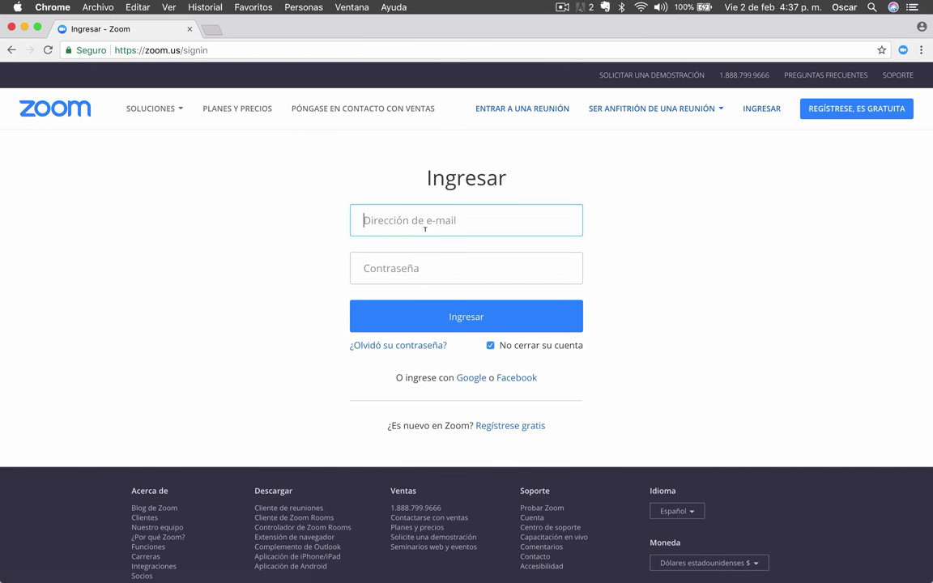
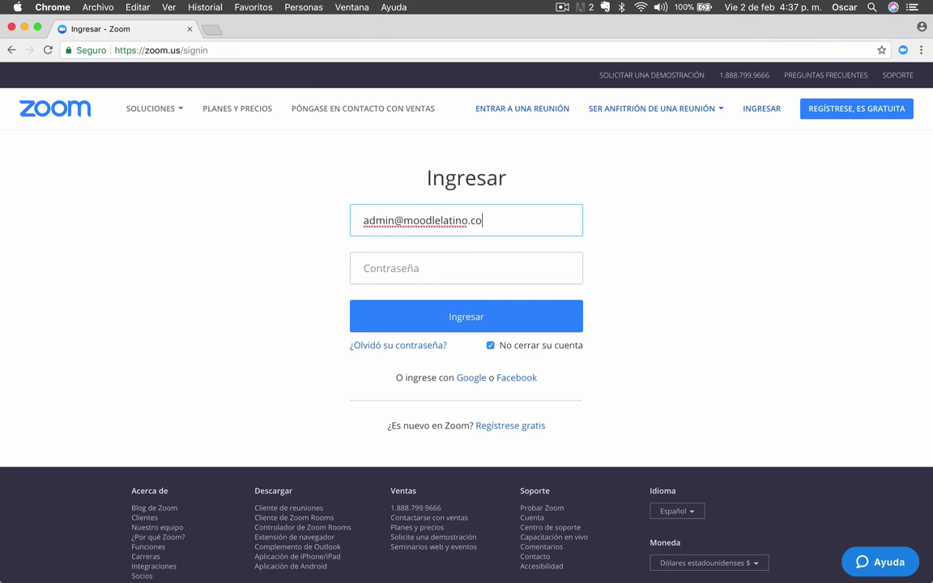
key(Tab)
text(••••••••)
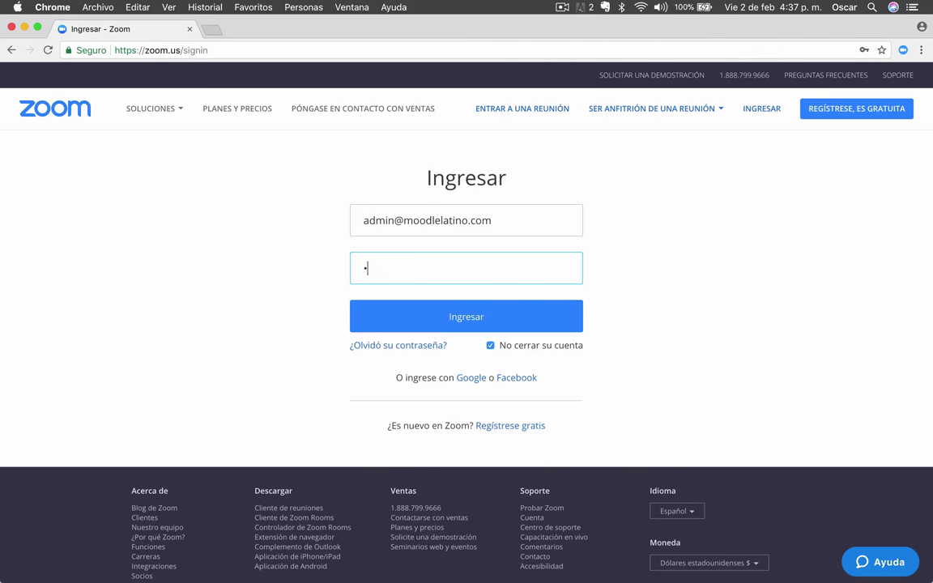
text(•)
key(BackSpace)
key(BackSpace)
key(BackSpace)
key(BackSpace)
key(BackSpace)
key(BackSpace)
key(BackSpace)
key(BackSpace)
text(•••••••••••••)
click(460, 319)
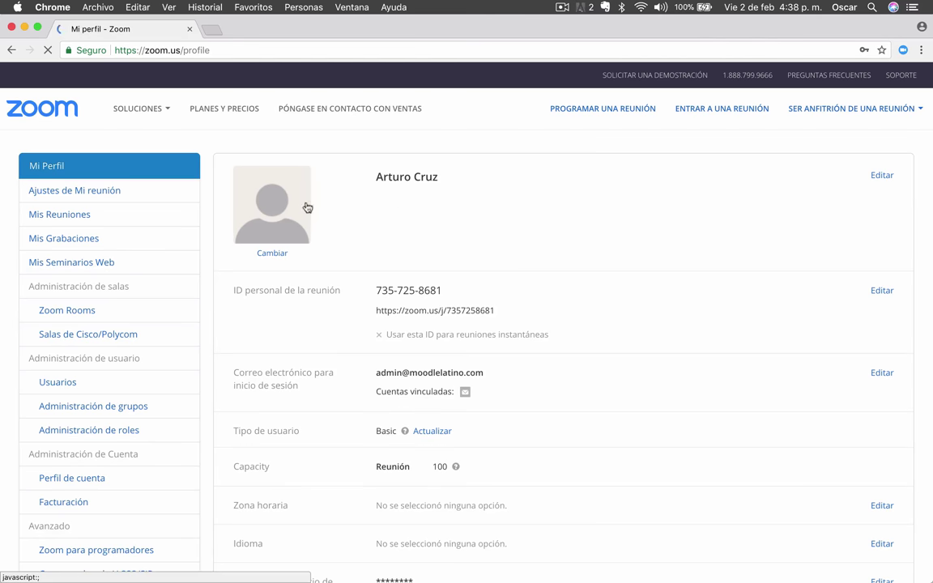
Step: Show the Basic user type help on Mi Perfil: 40-minute meetings, up to 100 participants
scroll(641, 189, down, 2)
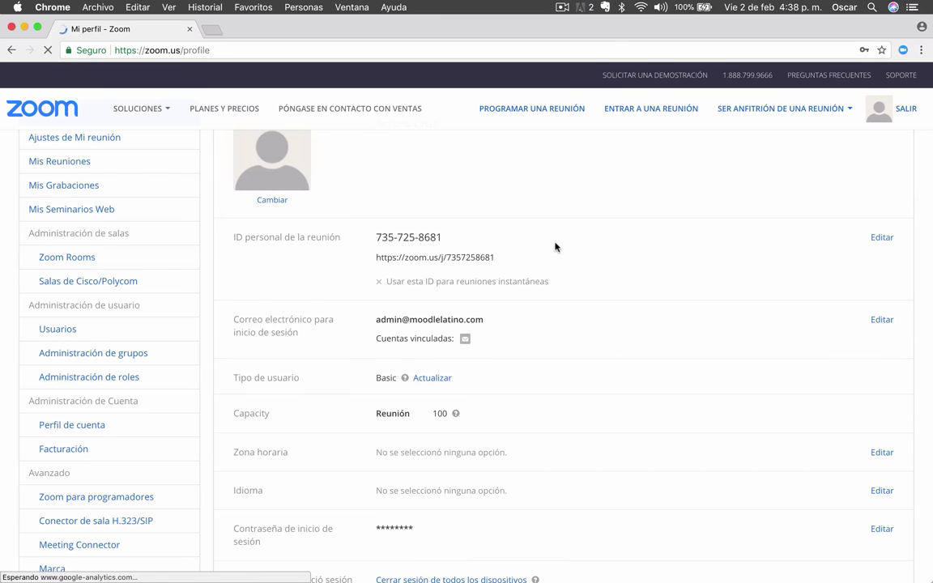
scroll(638, 274, down, 1)
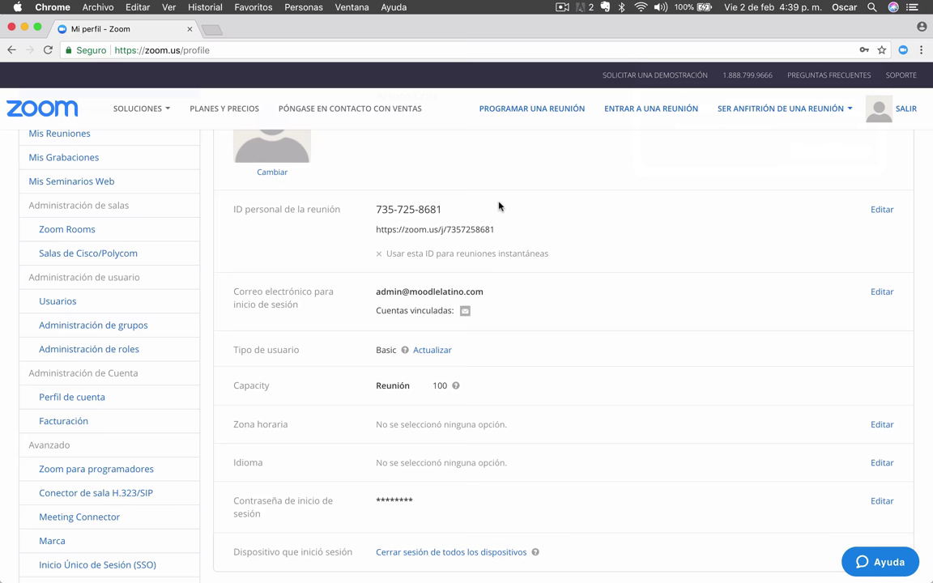
scroll(498, 207, down, 3)
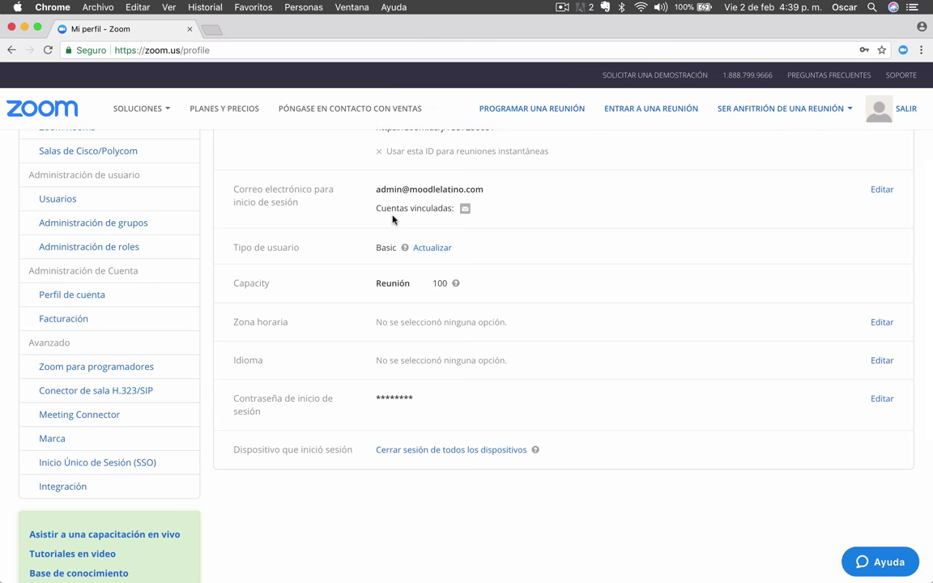
scroll(628, 234, down, 1)
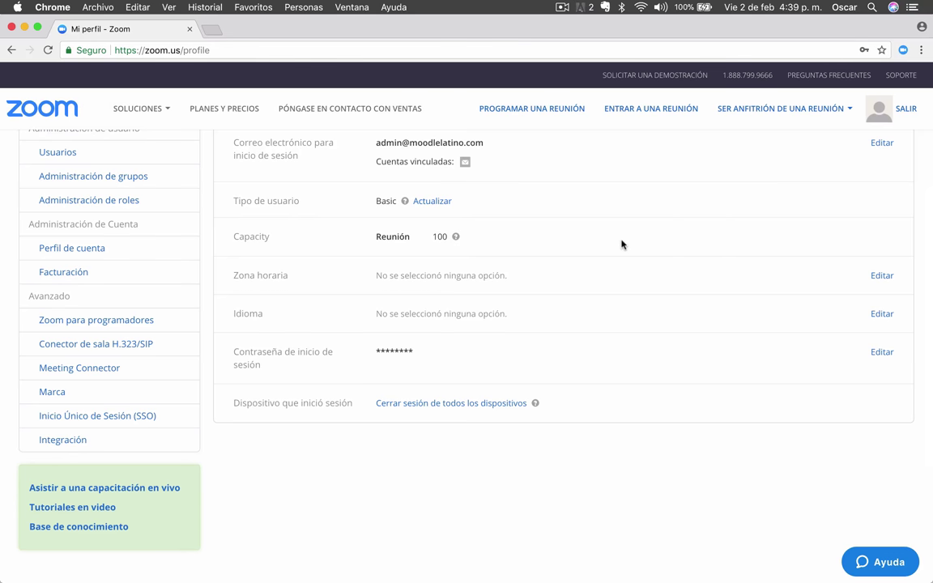
click(405, 202)
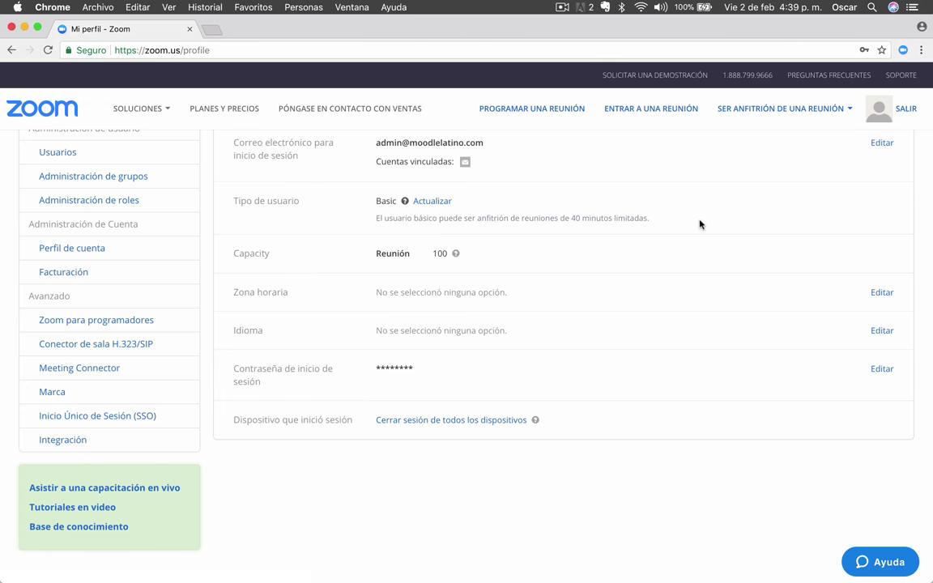
scroll(664, 238, down, 2)
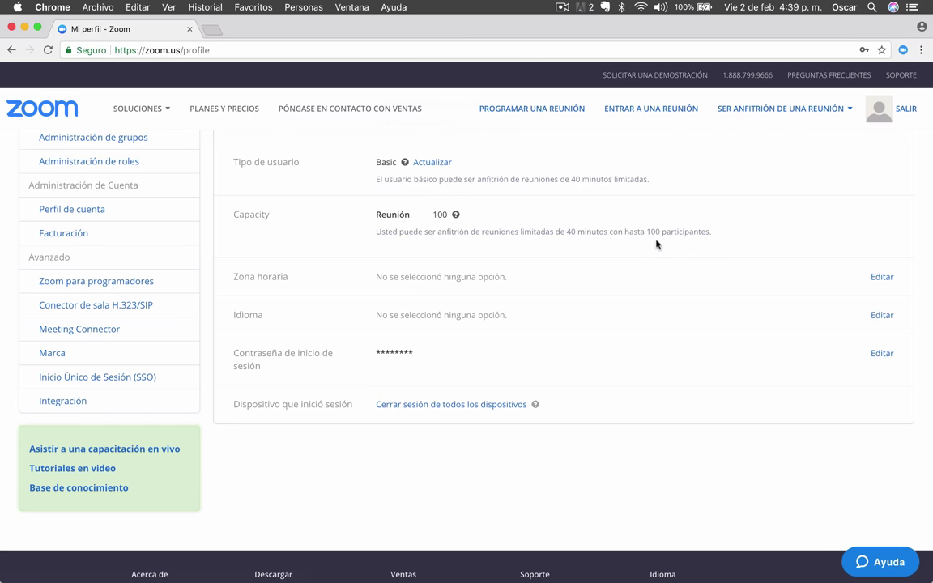
scroll(721, 239, down, 3)
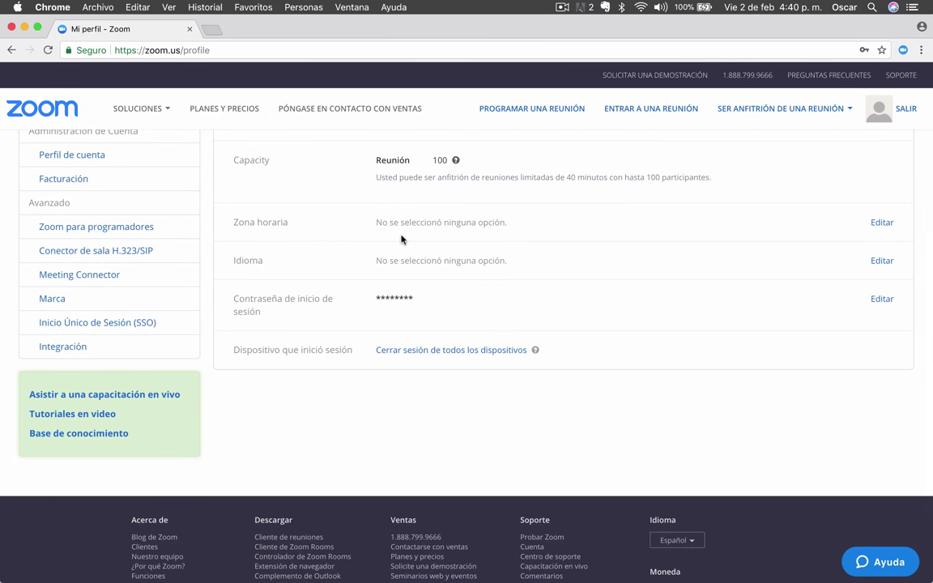
Step: Save the profile time zone as (GMT-6:00) Ciudad de México
click(882, 223)
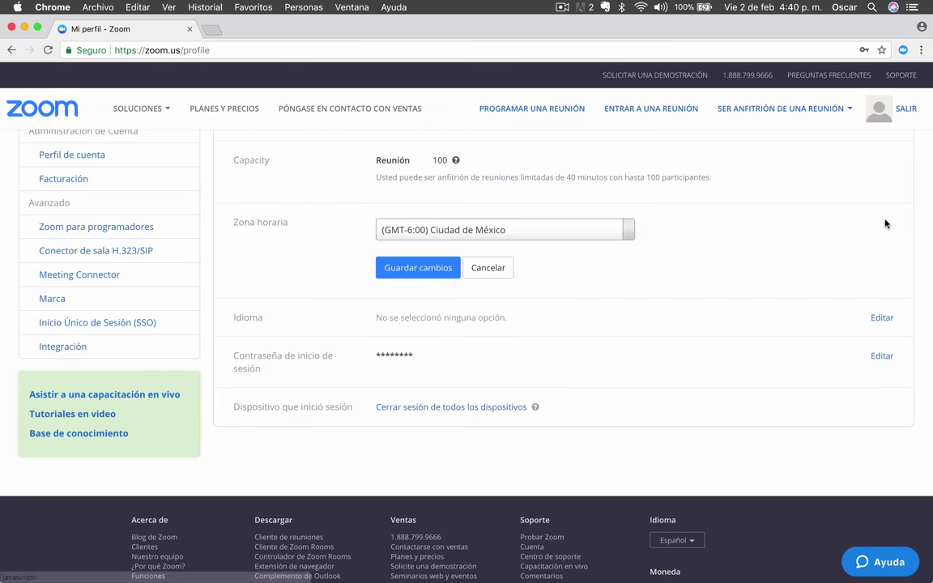
click(418, 268)
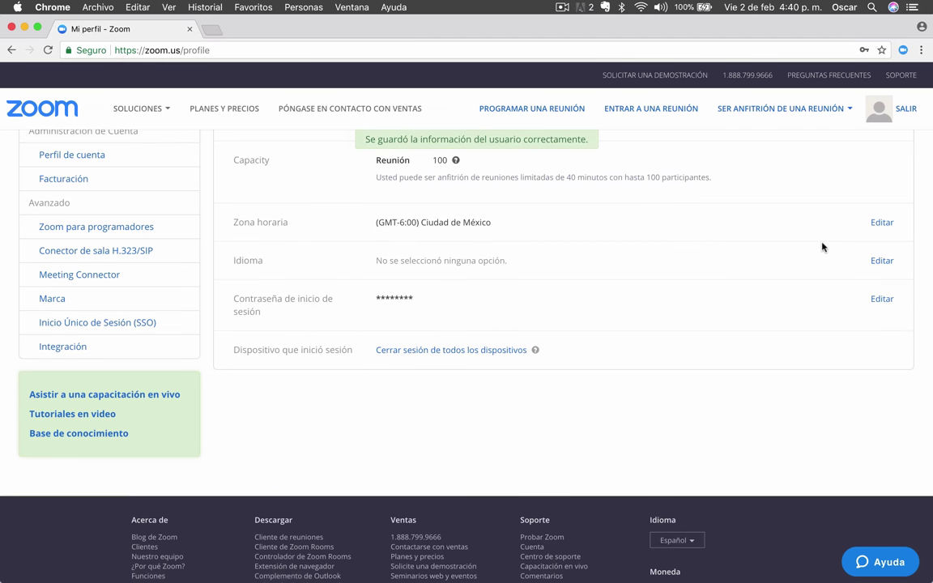
scroll(822, 247, down, 1)
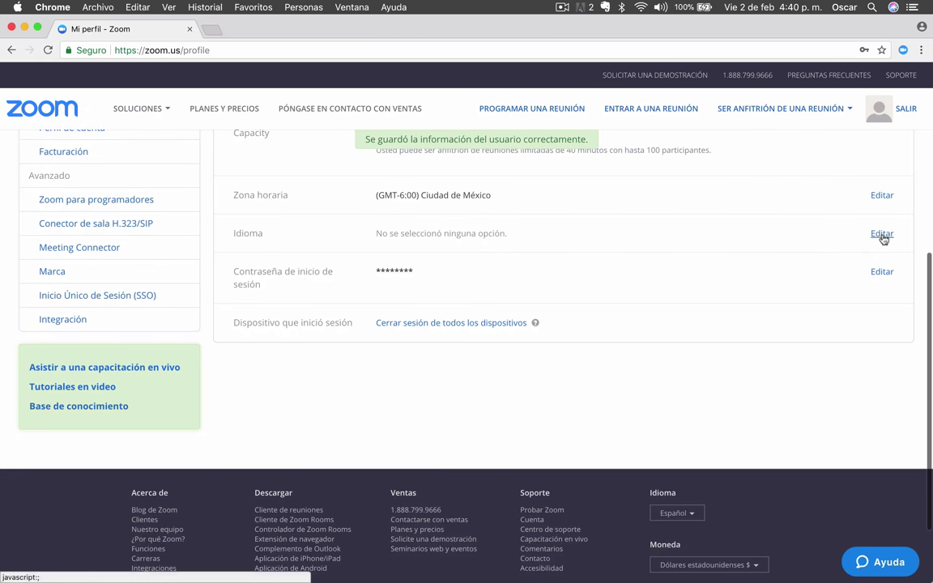
Step: Change the profile language to Español and save it
click(826, 234)
click(571, 238)
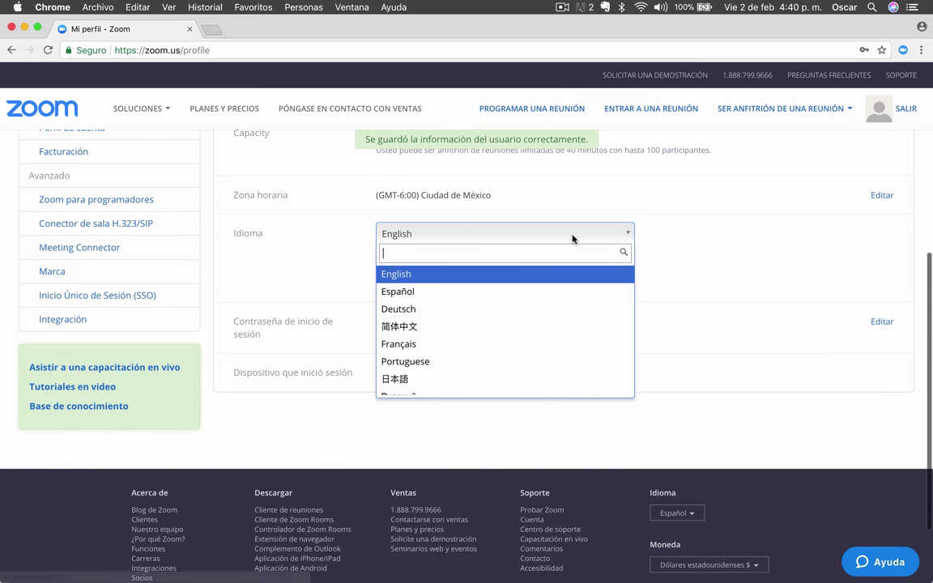
click(447, 296)
click(405, 276)
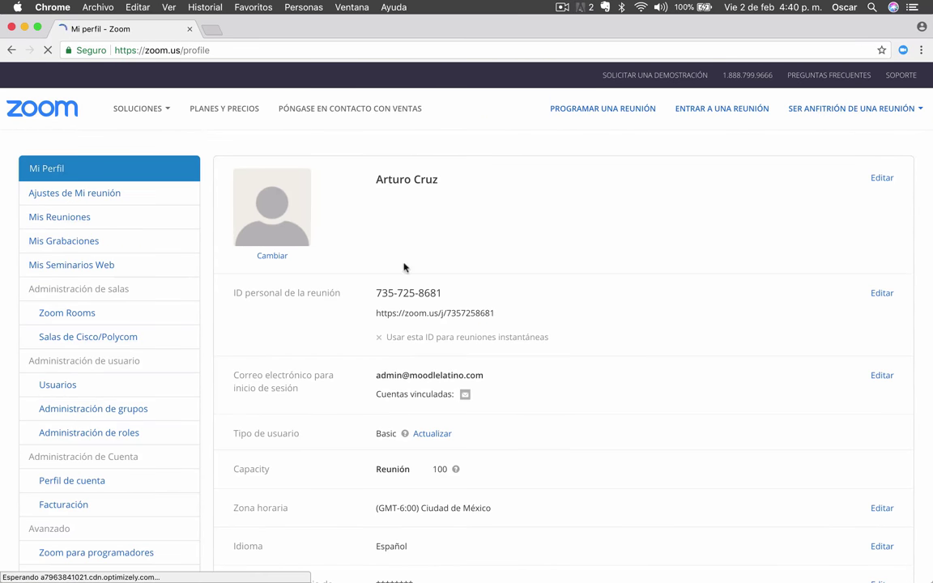
scroll(656, 309, down, 1)
scroll(656, 309, down, 5)
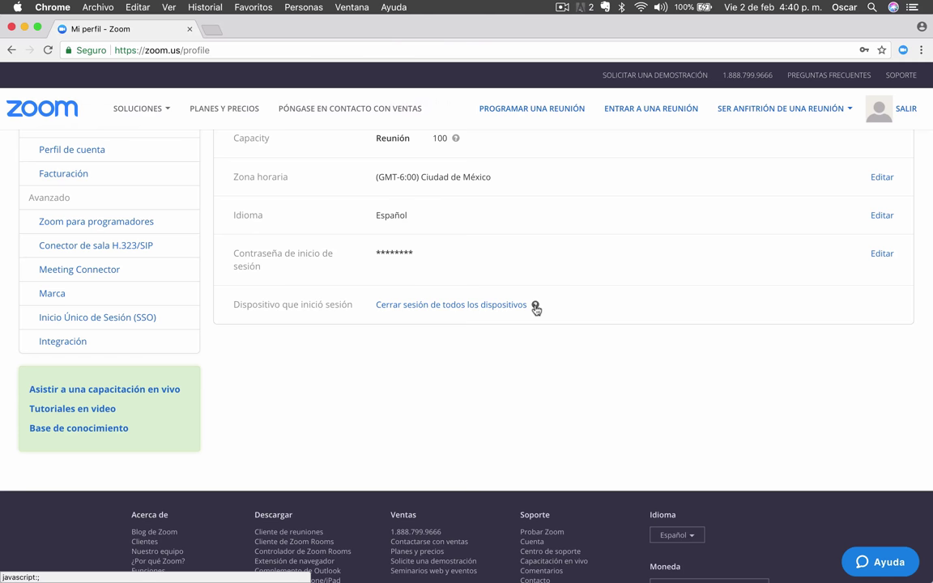
click(535, 306)
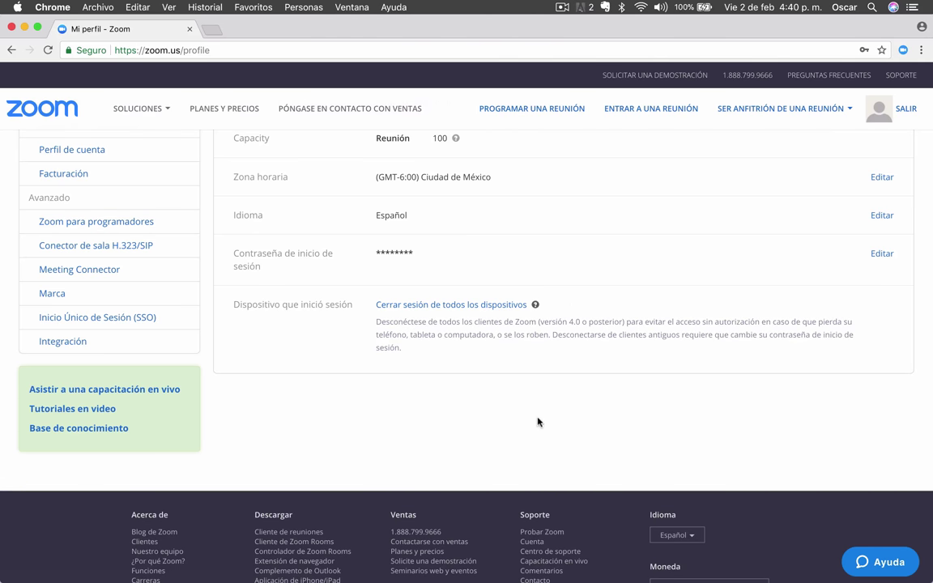
click(535, 306)
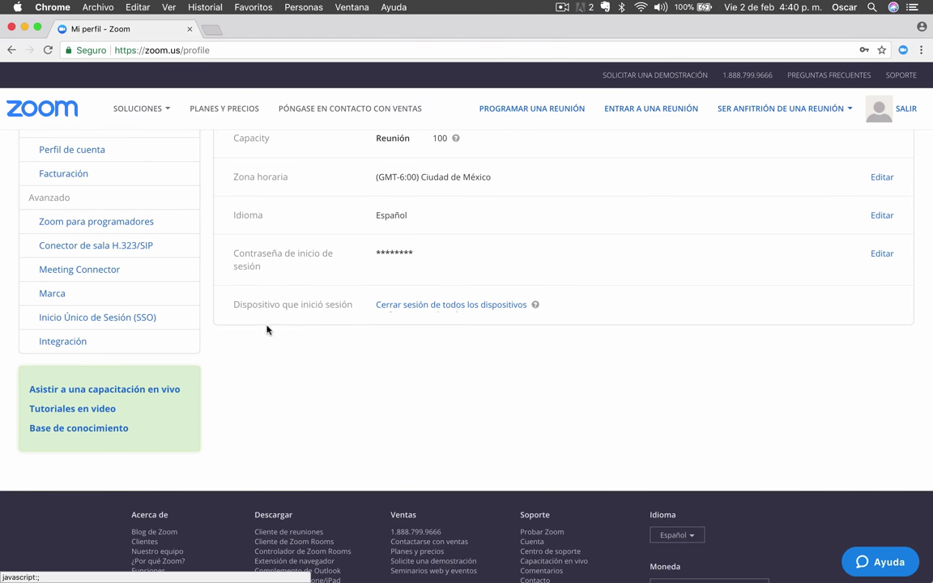
scroll(267, 330, up, 3)
scroll(267, 329, up, 2)
scroll(266, 330, up, 4)
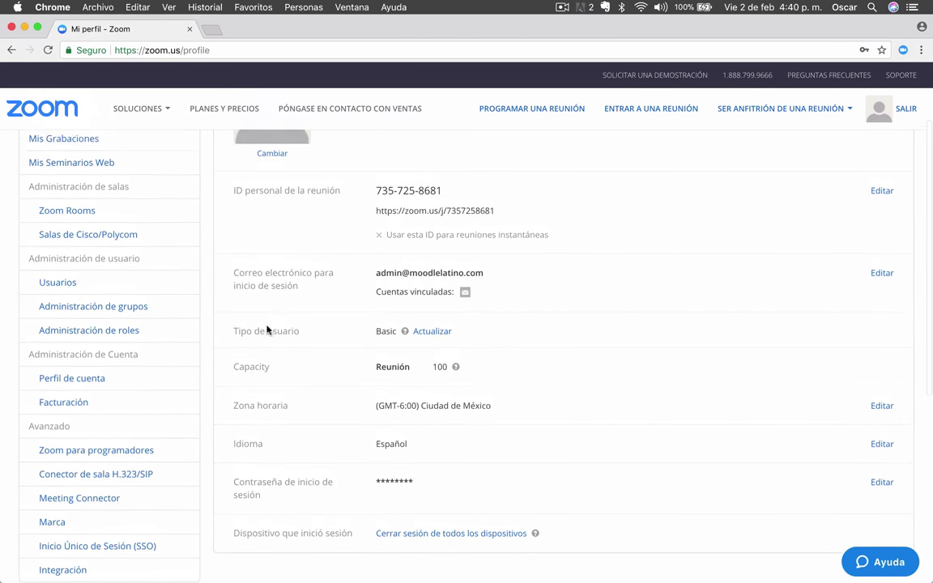